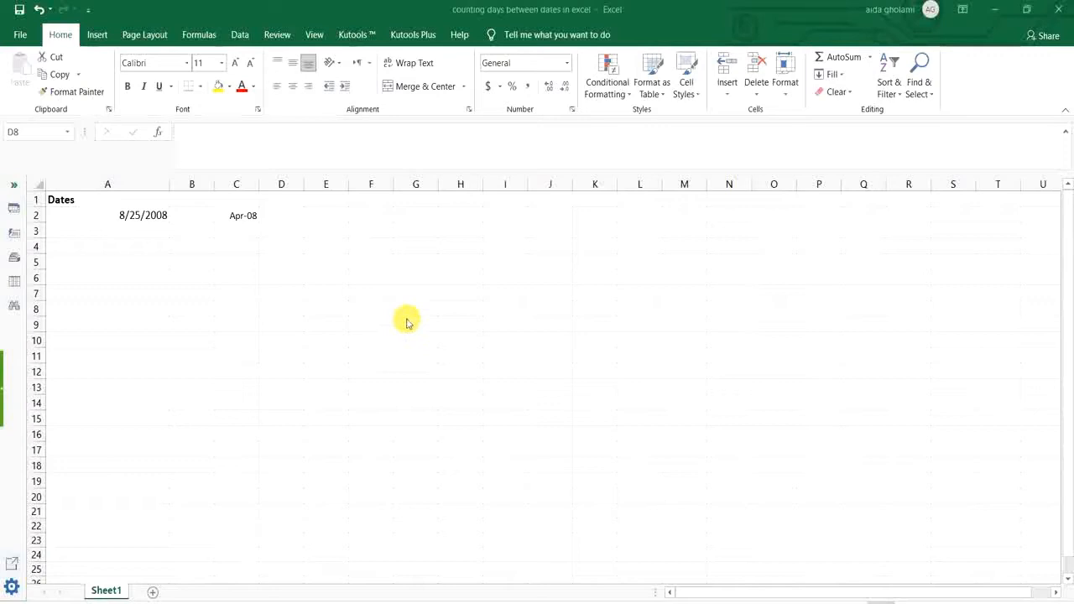
- Fill daily dates from A2 (8/25/2008) down to A10 using the Fill Days option
left_click(162, 202)
left_click(231, 216)
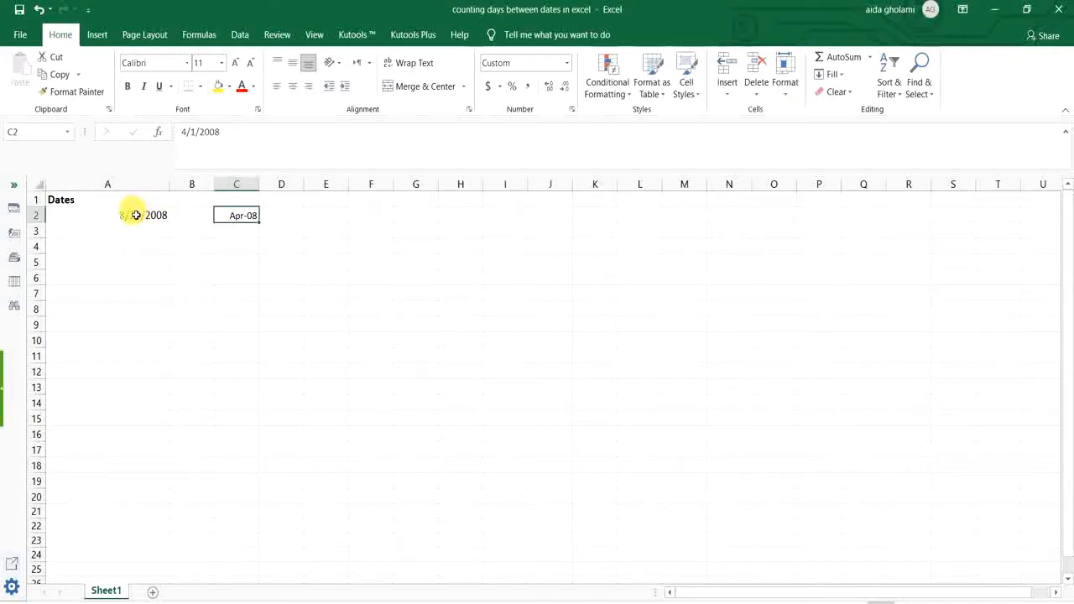
left_click(135, 214)
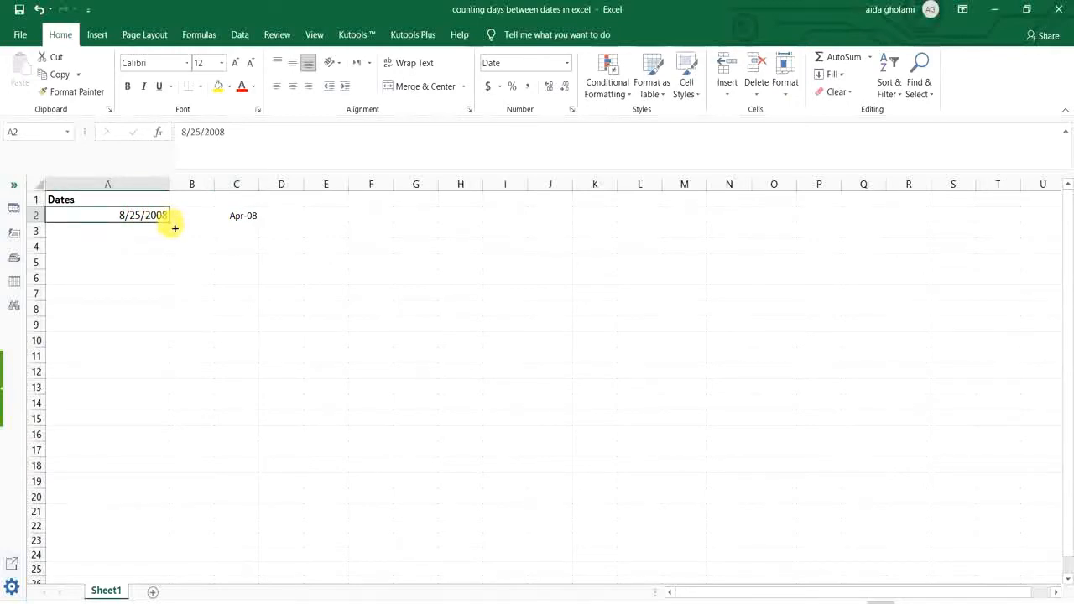
left_click_drag(170, 223, 172, 340)
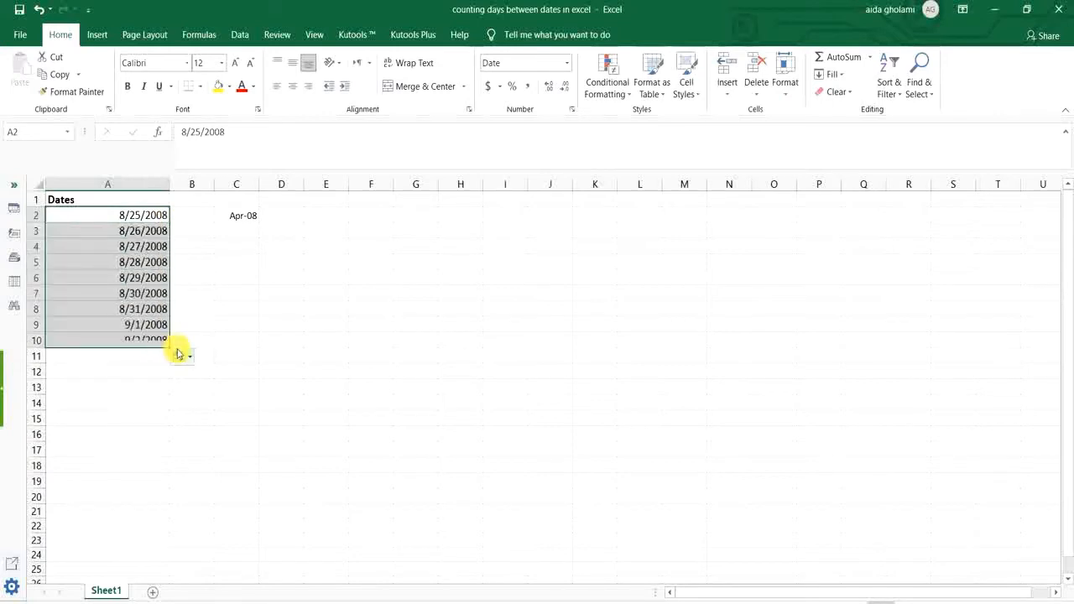
left_click(180, 356)
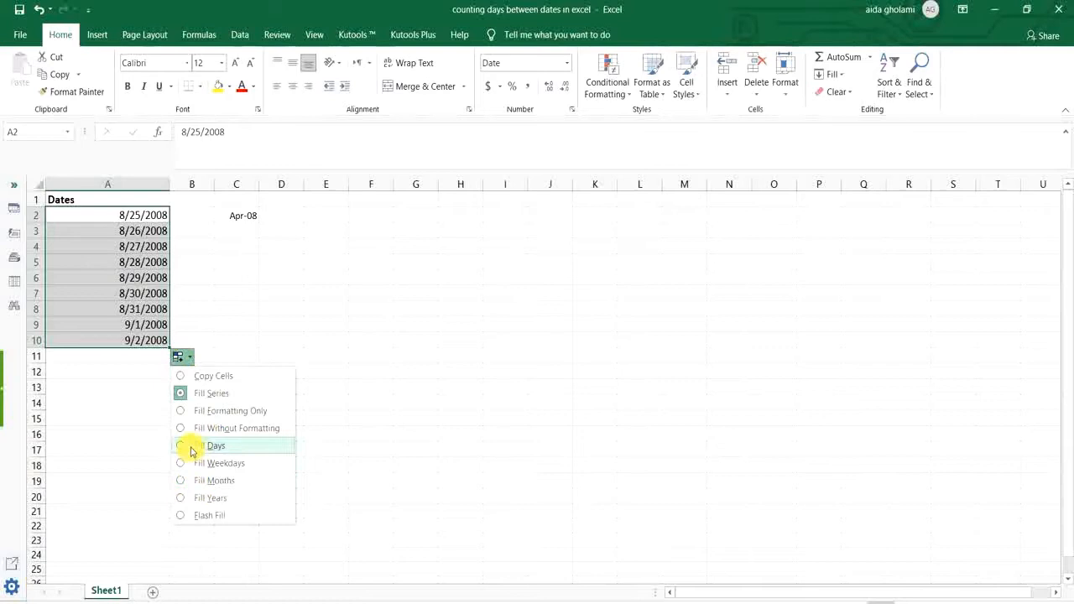
left_click(188, 449)
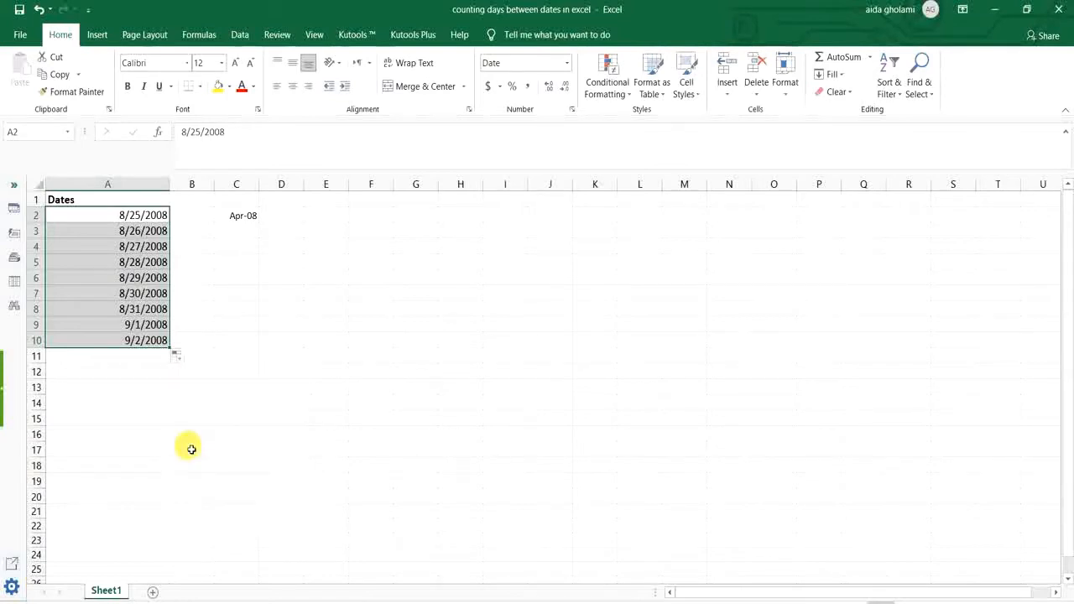
- Extend the daily series to A20 (9/12/2008) and check the first and last dates
left_click_drag(171, 376, 159, 503)
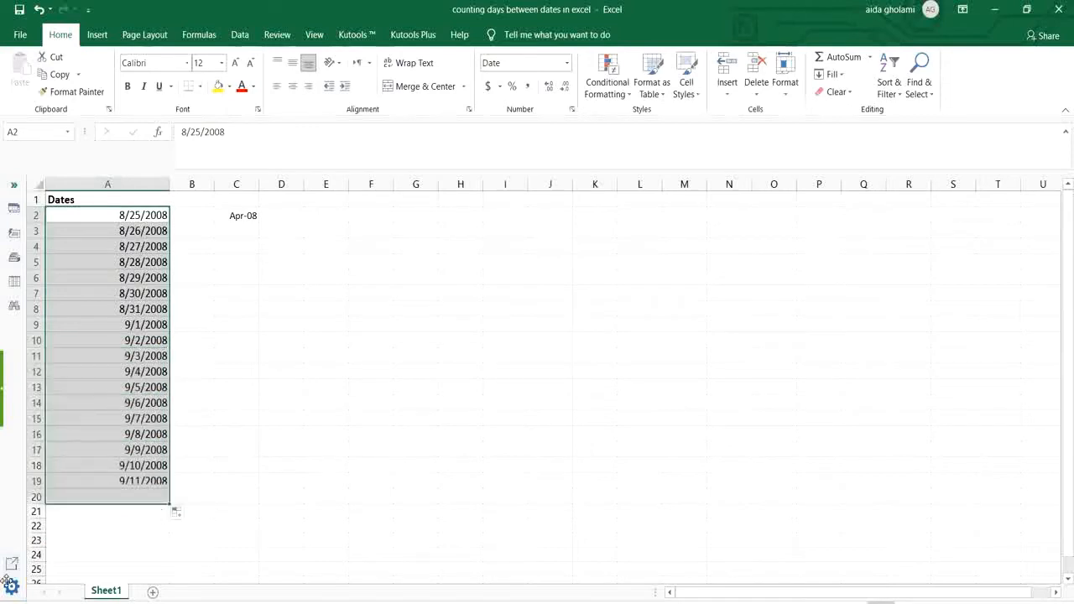
left_click(94, 466)
left_click(242, 215)
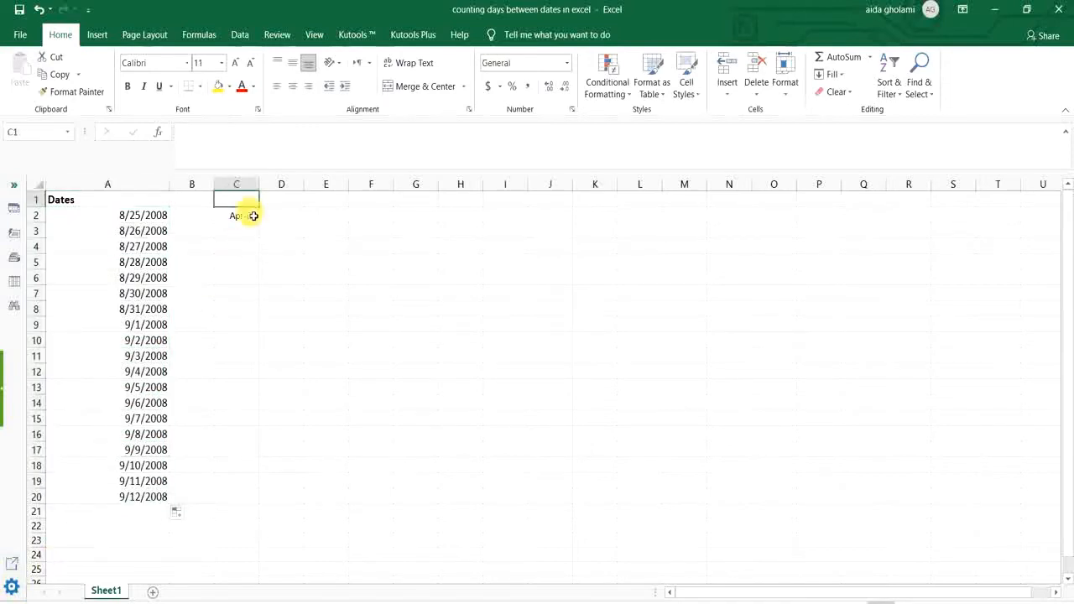
left_click(198, 215)
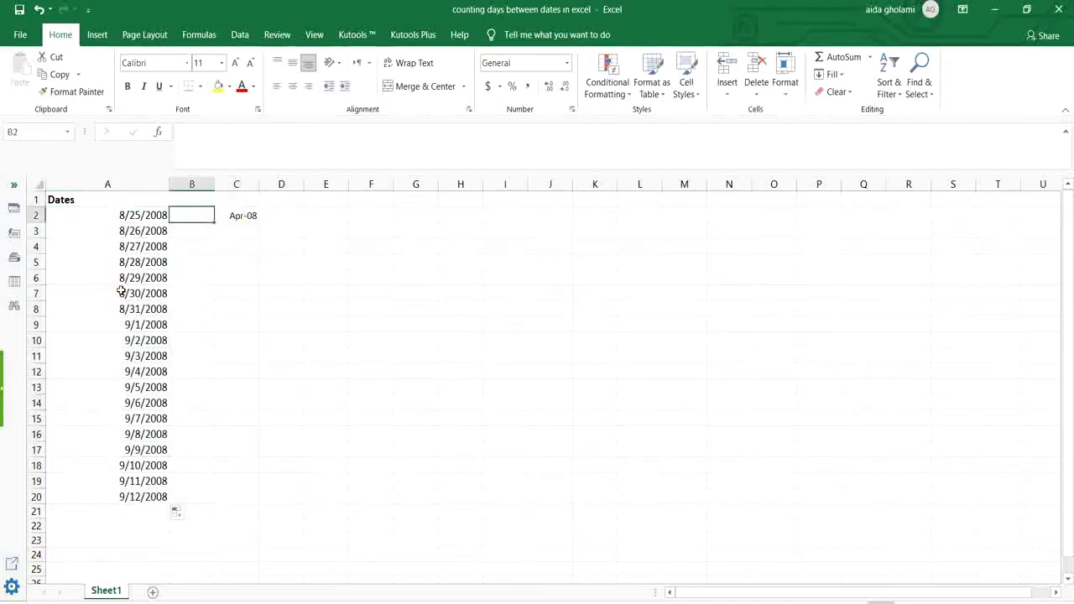
left_click(124, 220)
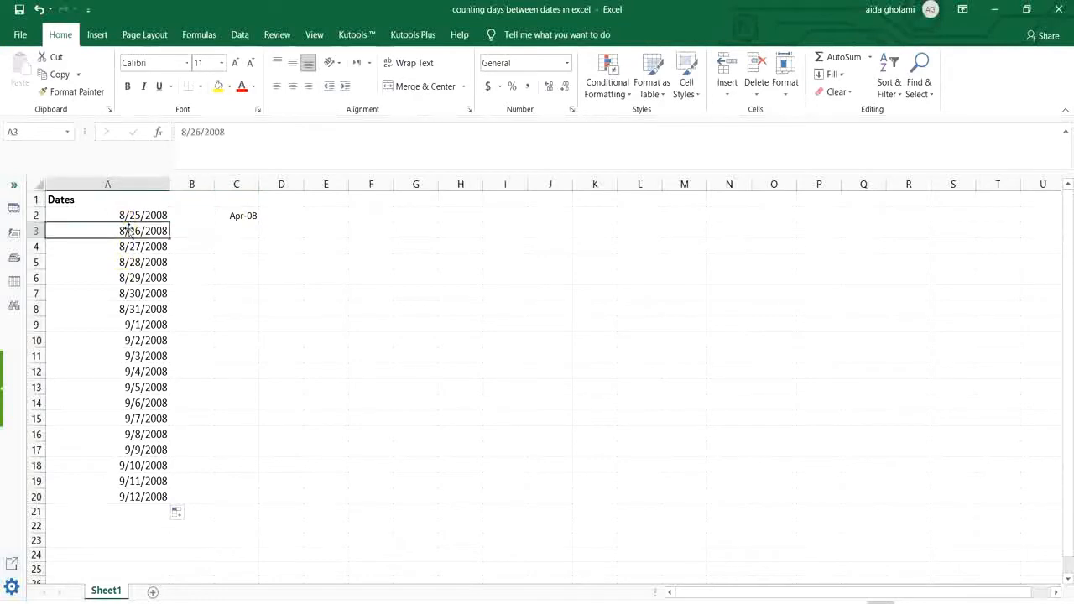
left_click(140, 498)
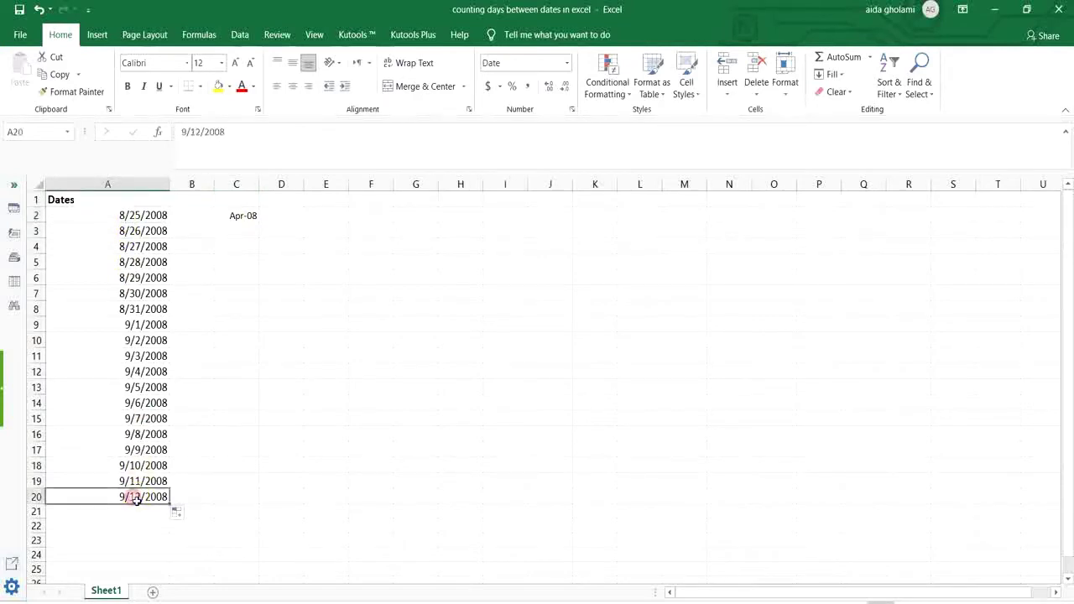
- Try =subt, =subtra and =min in B2, erasing each back to a bare equals sign
left_click(201, 220)
type("=")
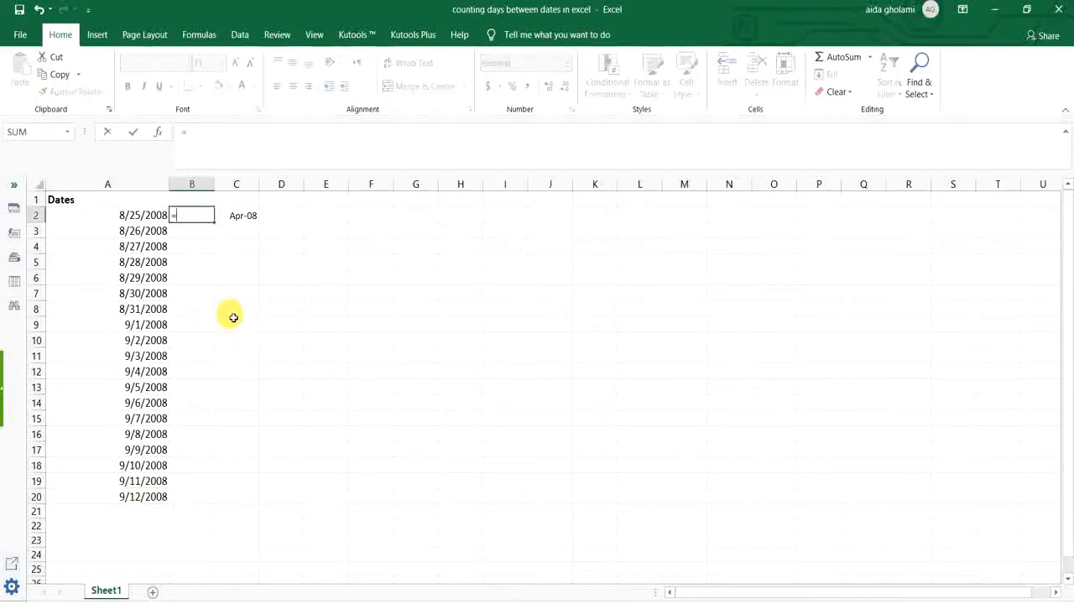
type("su")
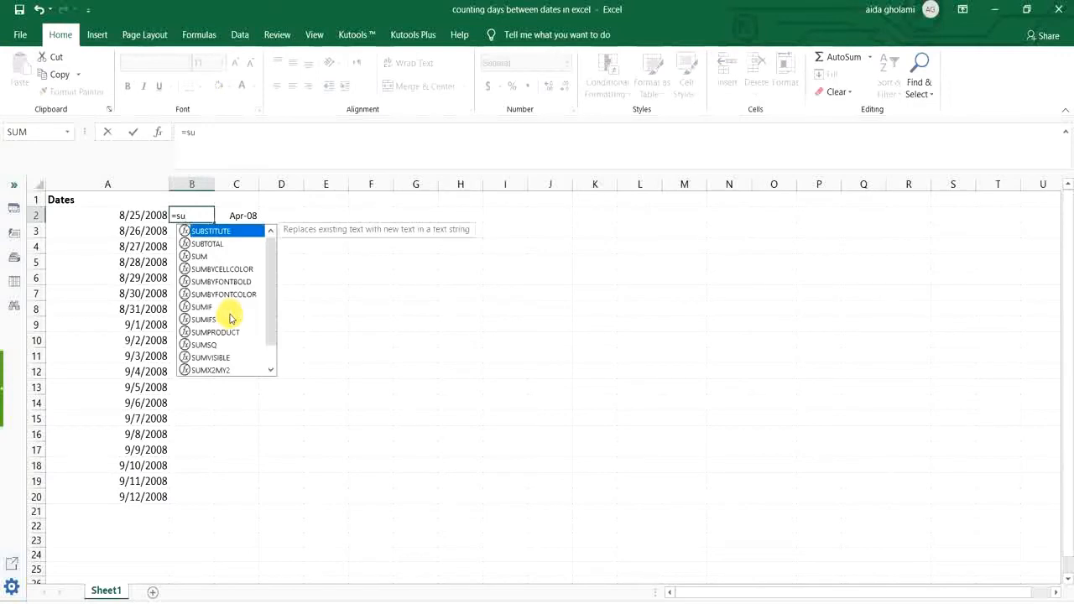
type("b")
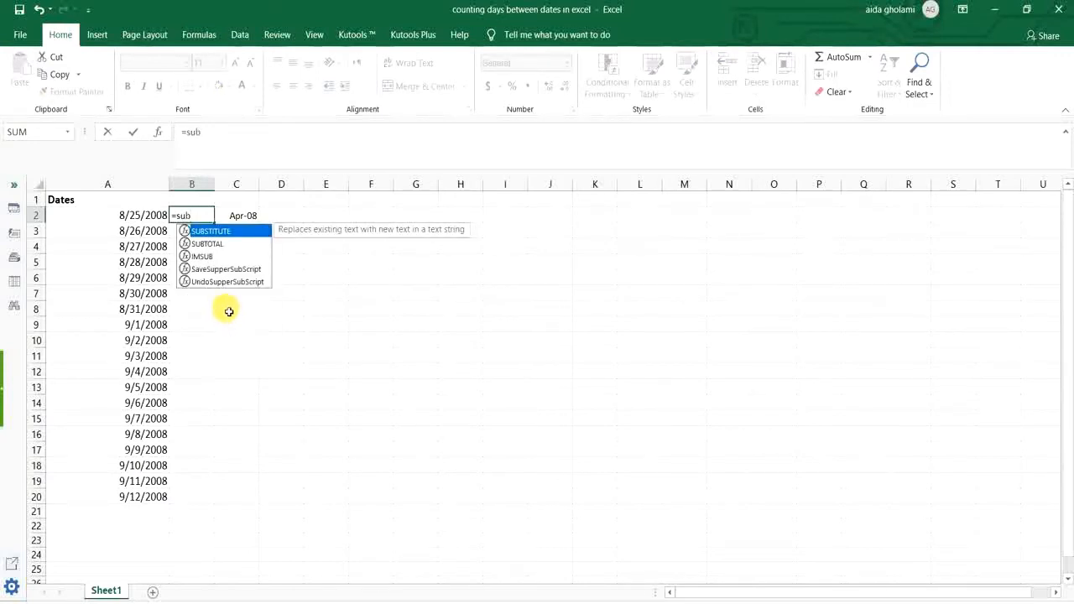
type("t")
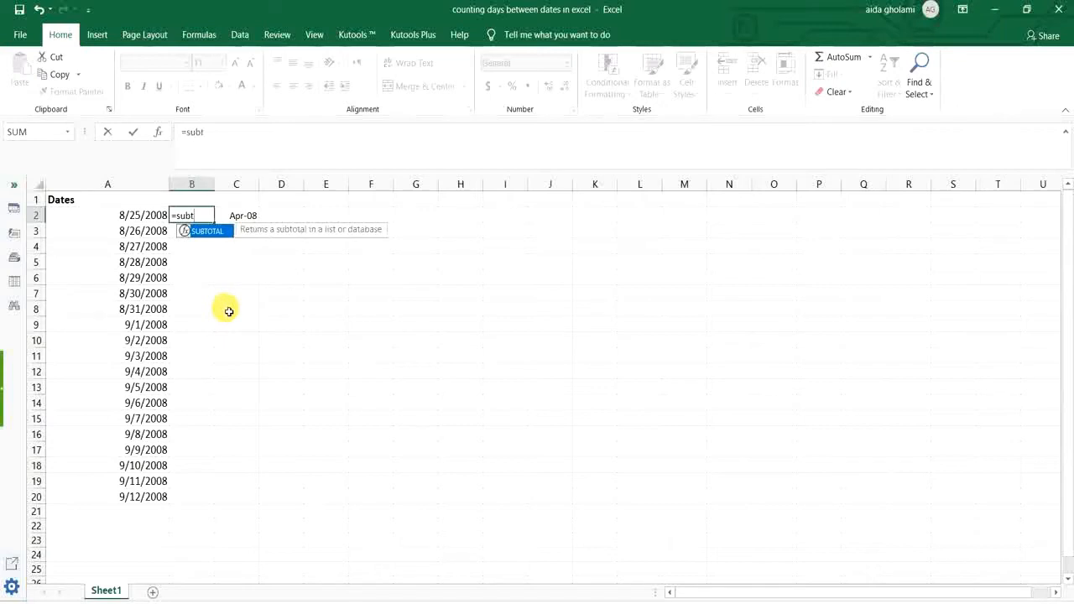
key("BackSpace")
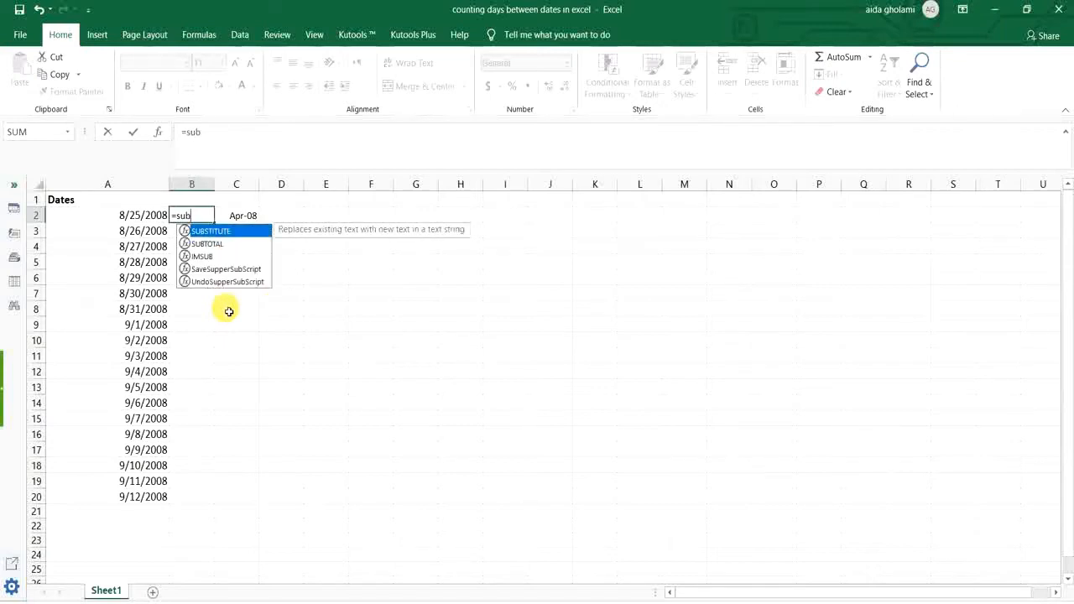
left_click(583, 402)
left_click(204, 224)
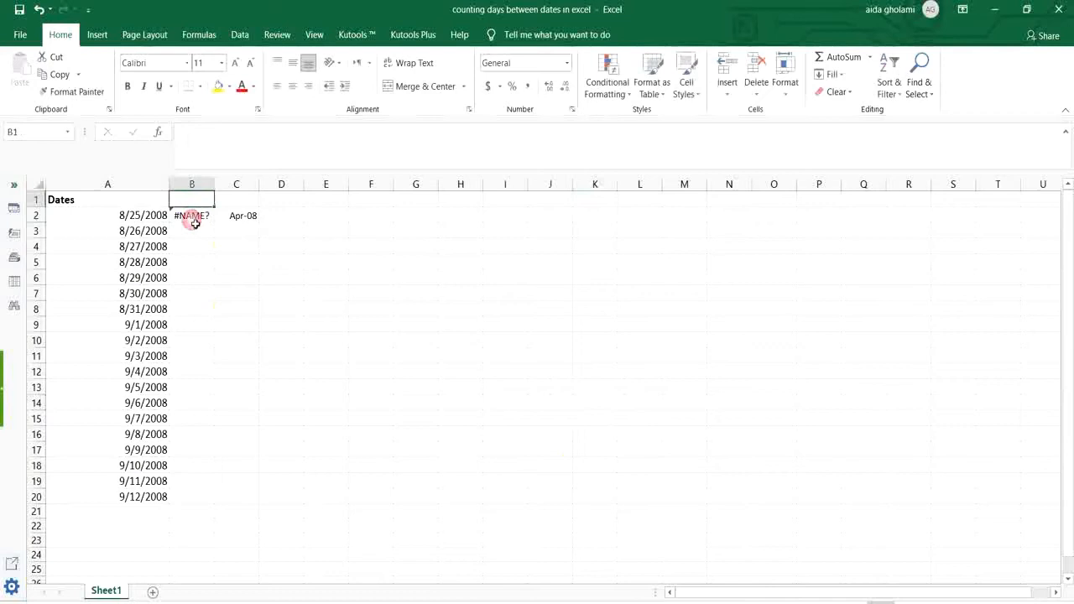
double_click(204, 224)
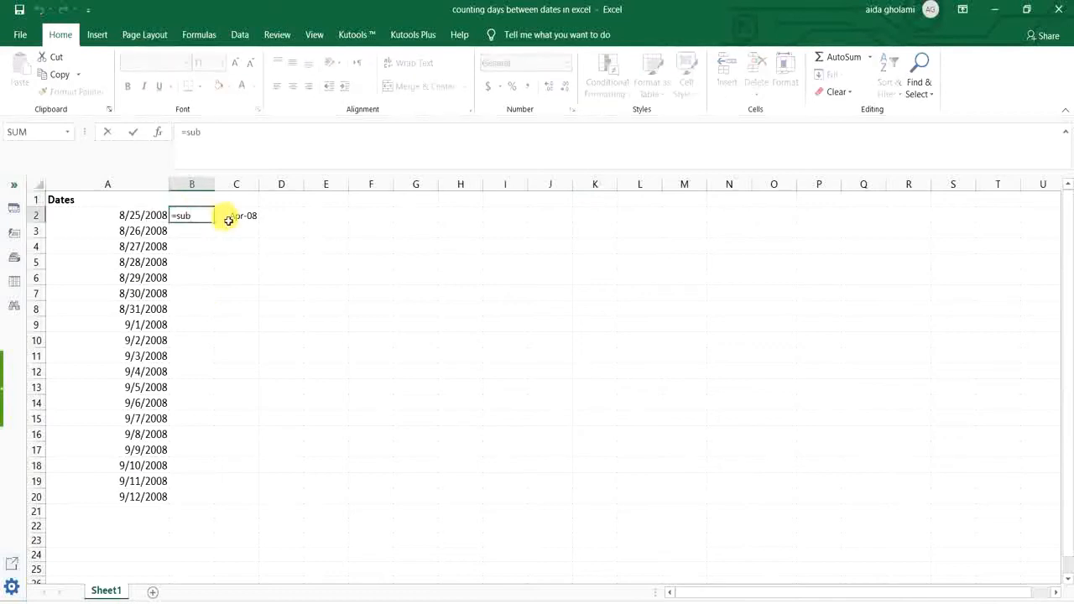
type("tr")
key("BackSpace")
key("BackSpace")
key("BackSpace")
key("BackSpace")
type("min")
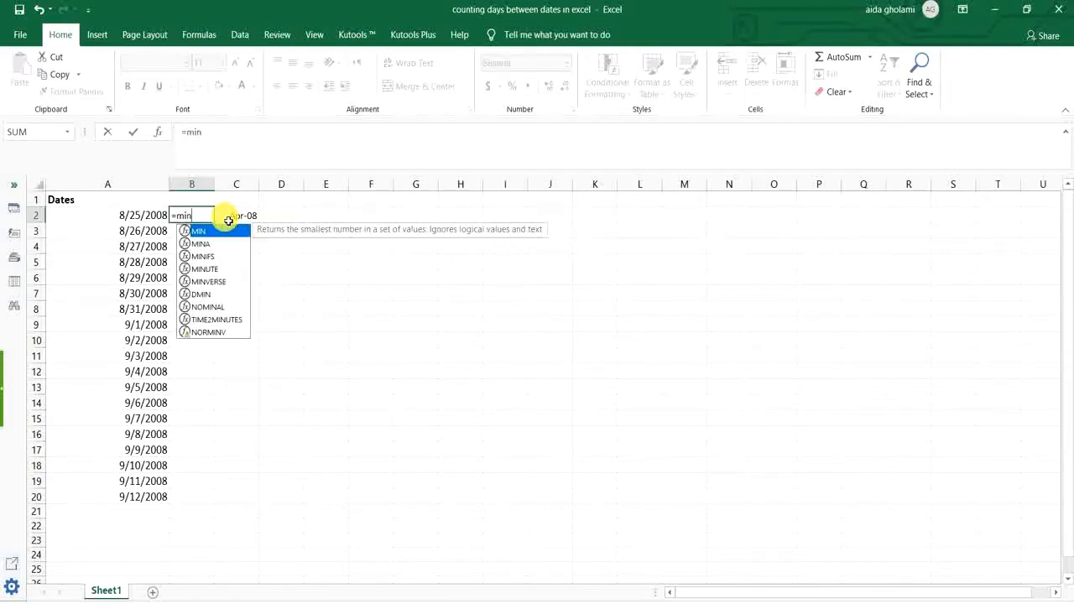
key("BackSpace")
key("BackSpace")
key("BackSpace")
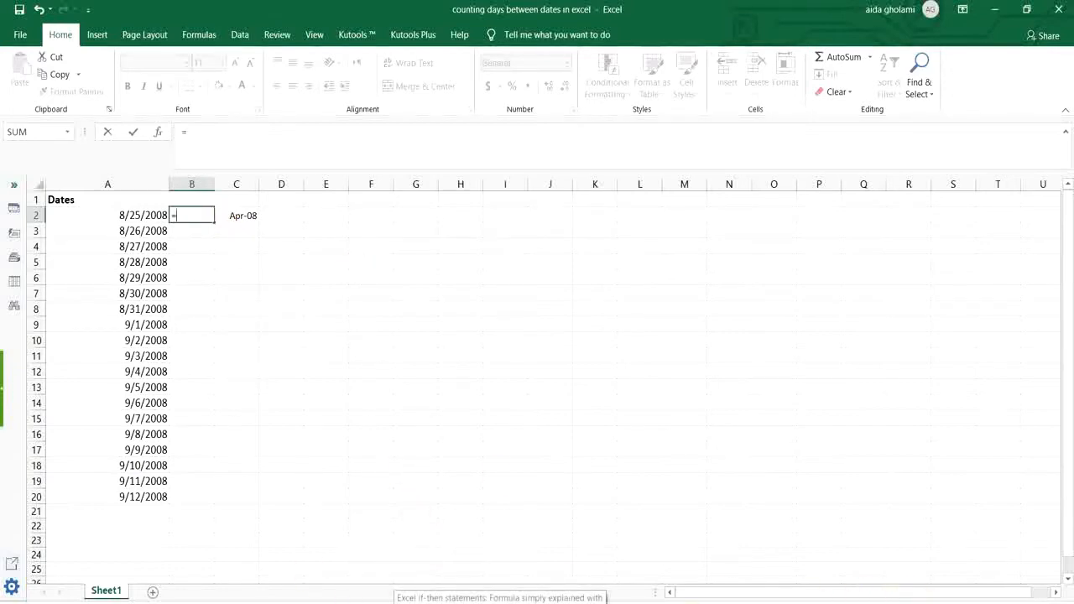
- Show and hide the ApowerREC recorder, then cancel the unfinished formula in B2
left_click(931, 569)
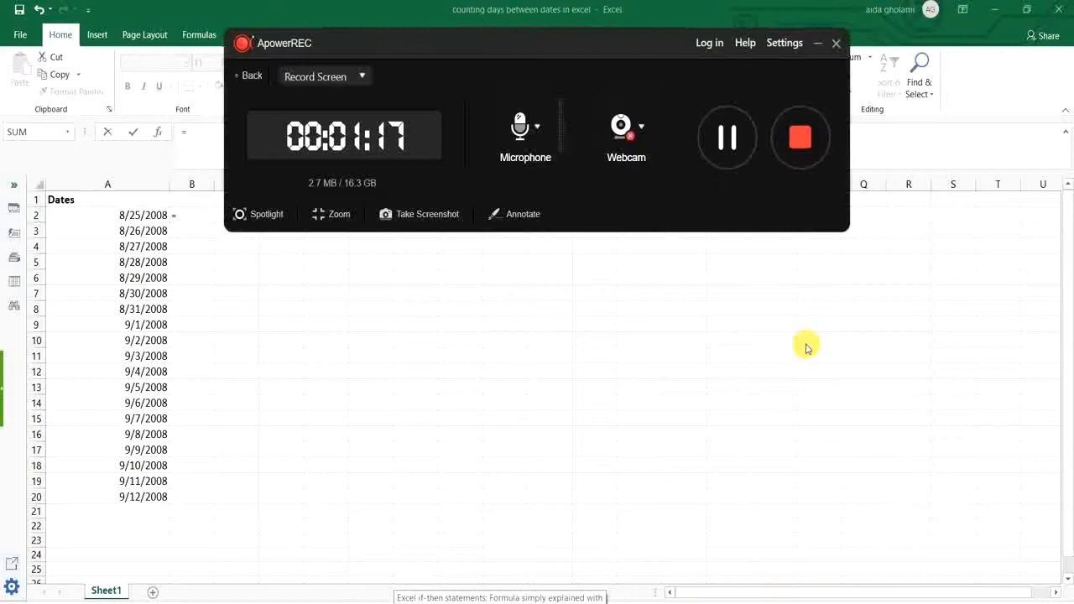
left_click(817, 42)
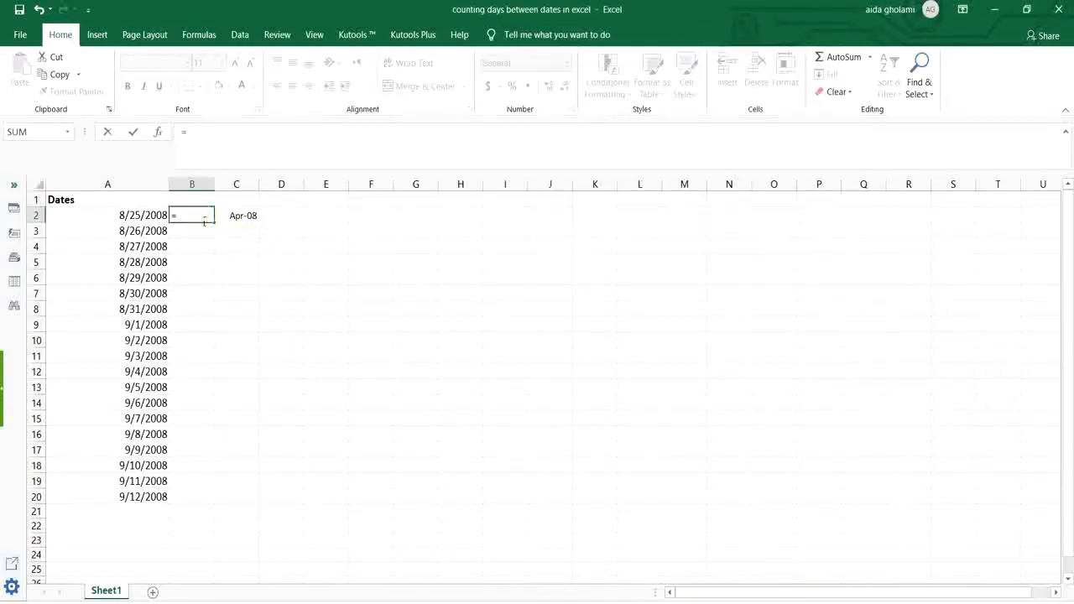
key("Escape")
left_click(191, 293)
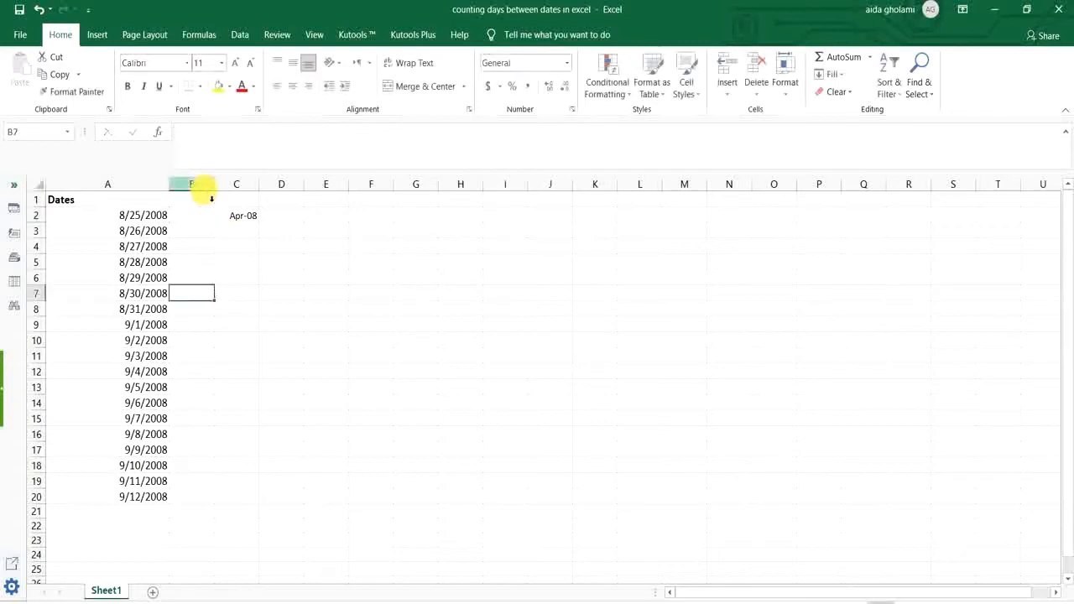
- Enter =A20-A2 in B2 to show 18 days, then review column A's dates
left_click(192, 216)
type("=")
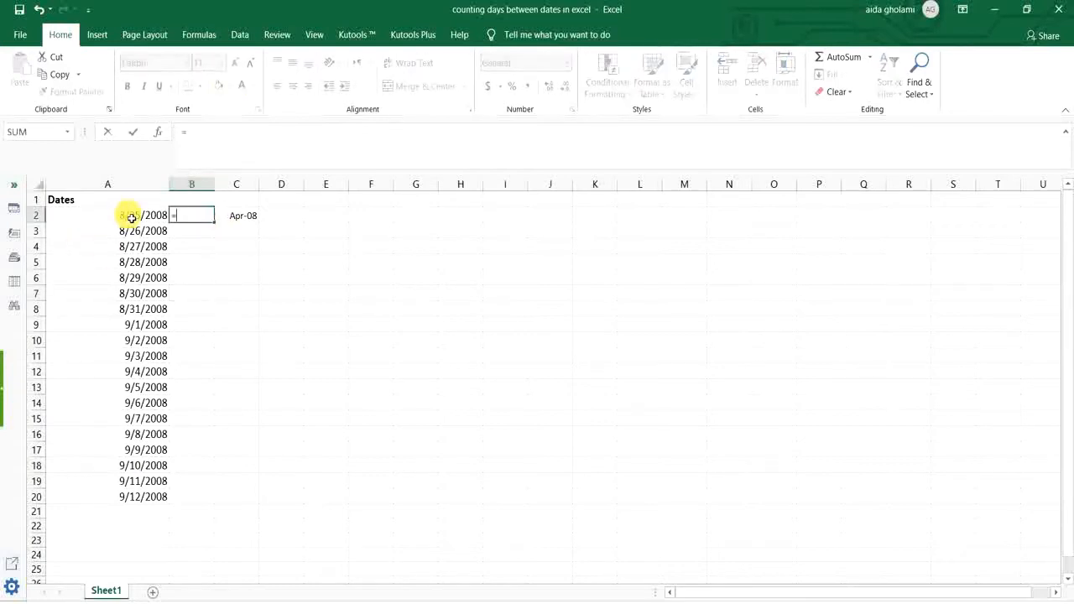
left_click(132, 495)
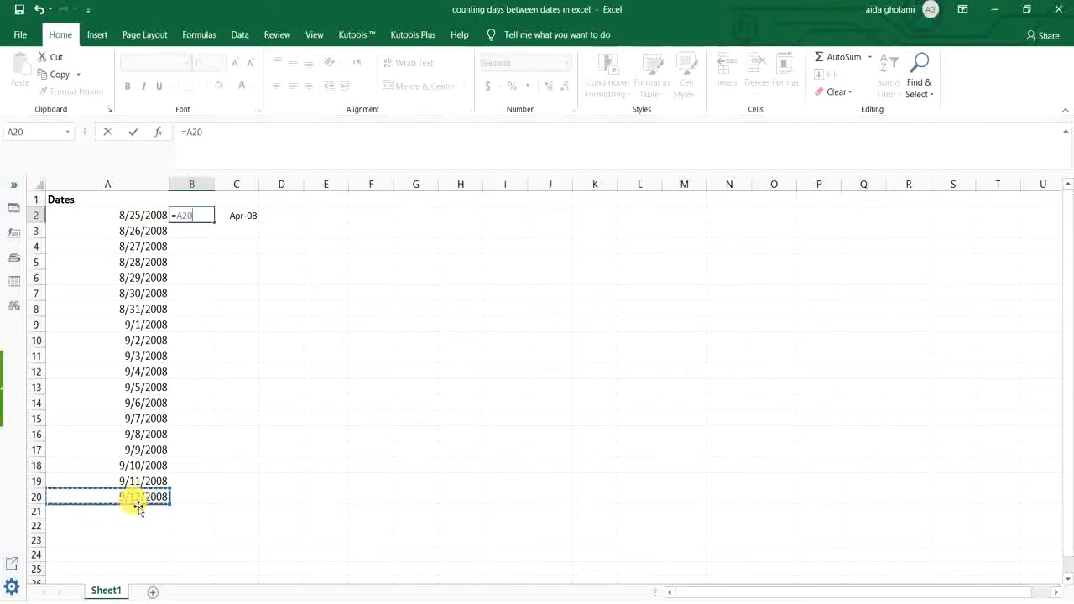
type("-")
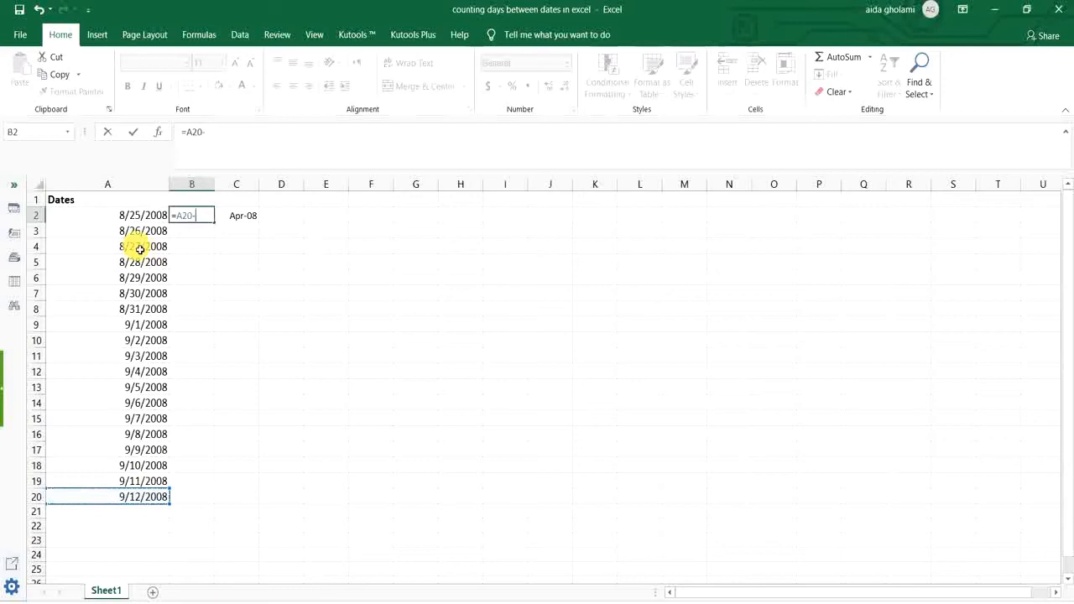
left_click(118, 220)
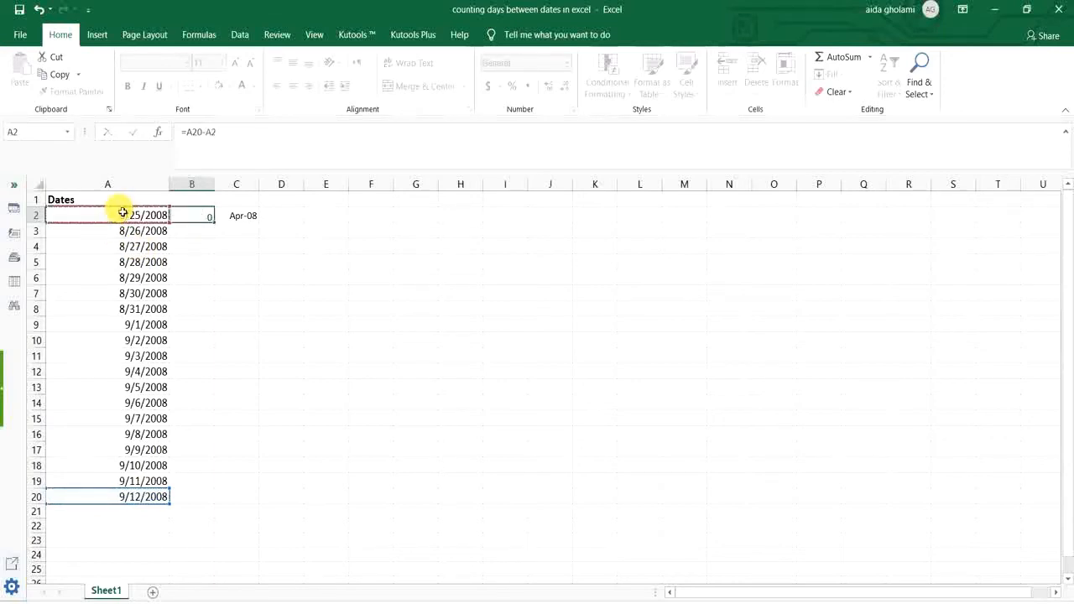
key("Return")
left_click(194, 213)
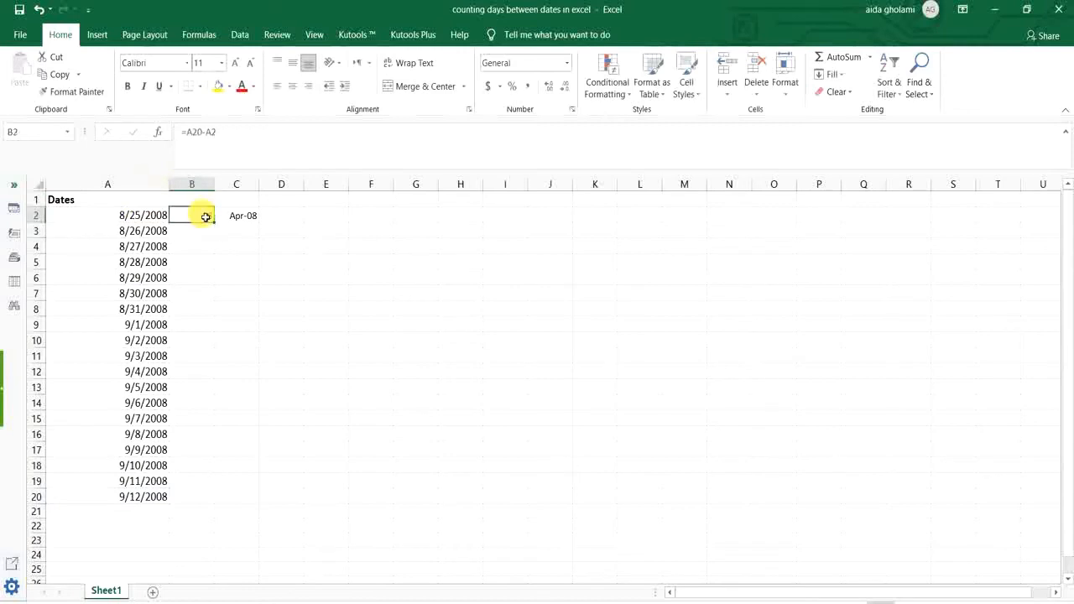
left_click_drag(143, 215, 130, 497)
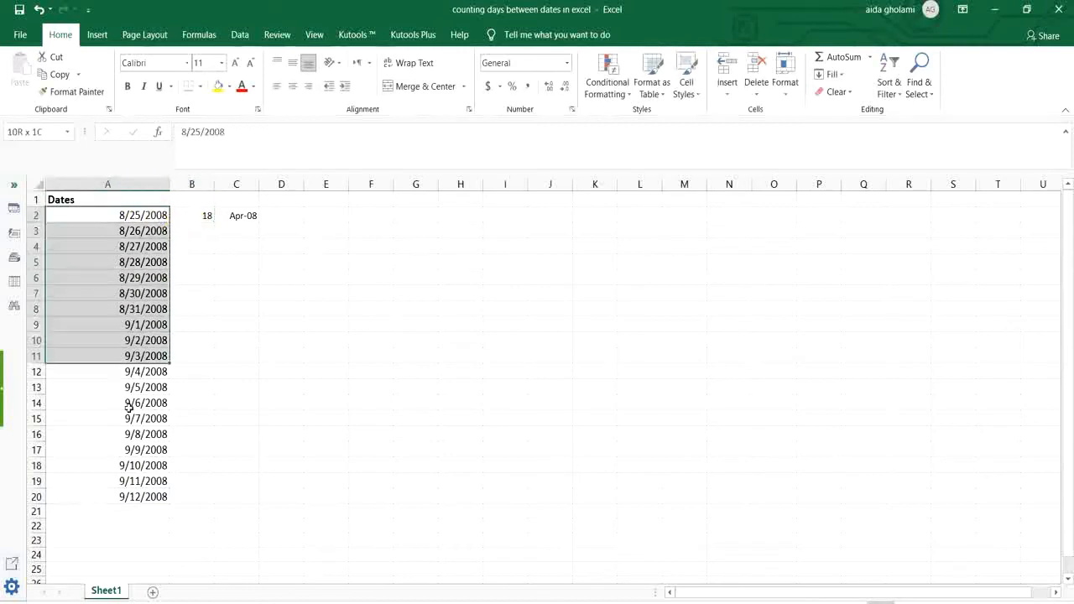
left_click(110, 419)
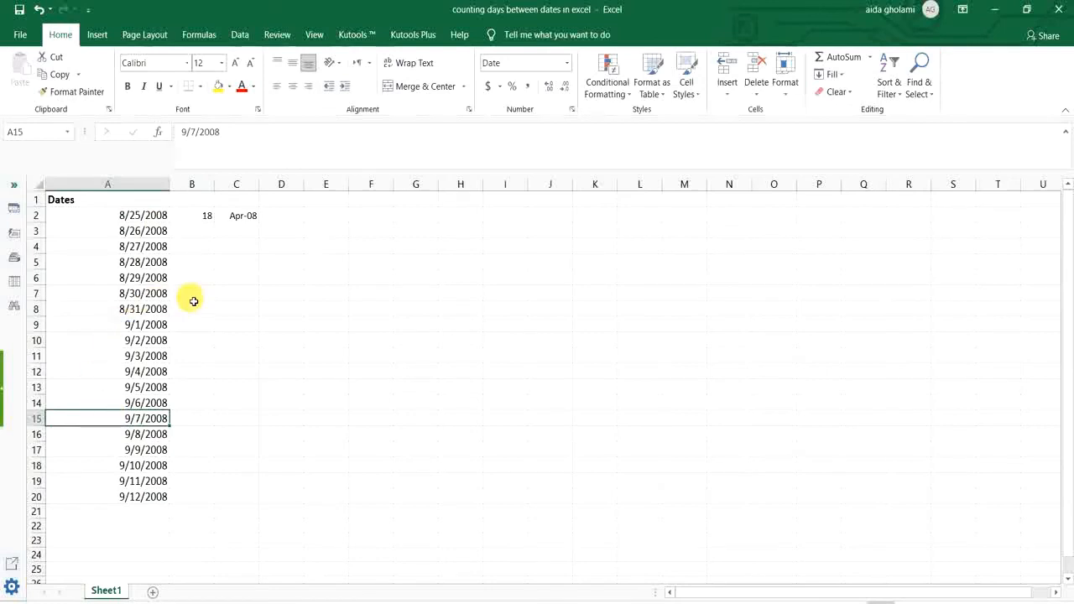
- Fill C2's Apr-08 date down to C20 as a monthly series ending Oct-09 via Fill Months
left_click(242, 216)
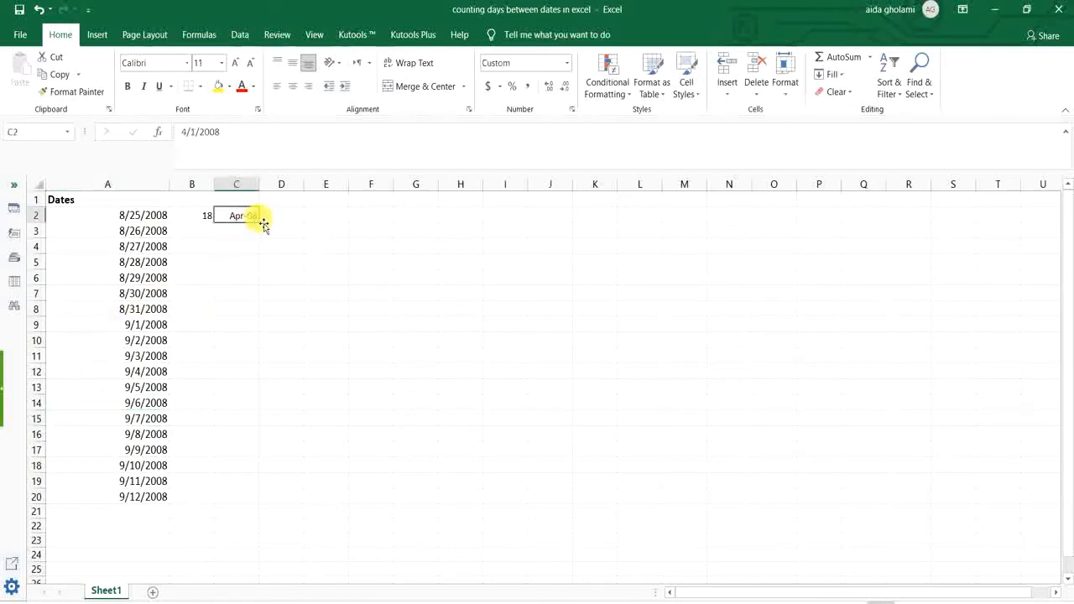
left_click_drag(260, 222, 259, 501)
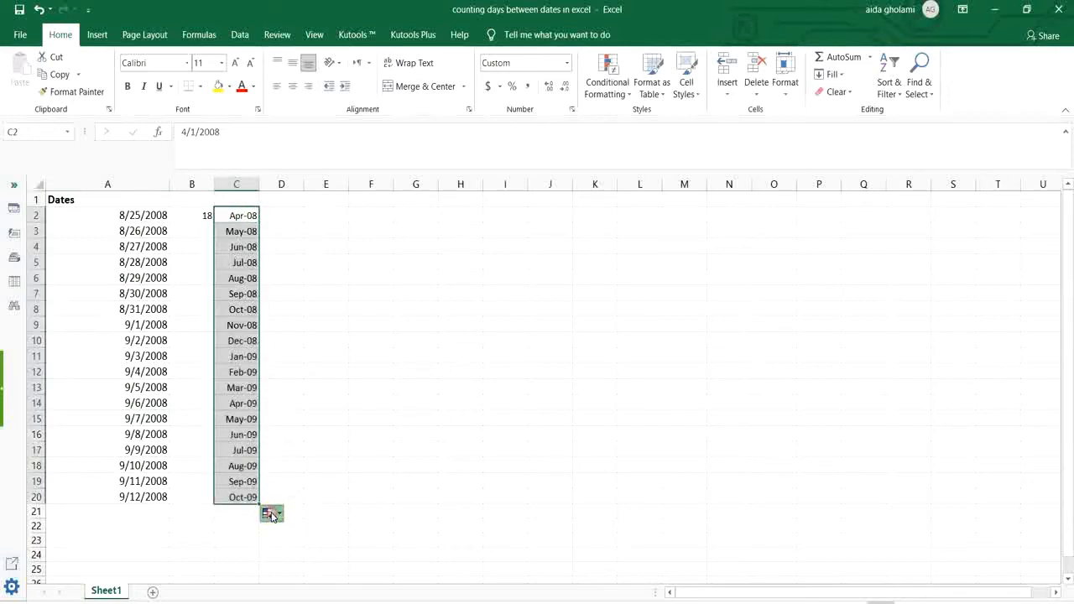
left_click(267, 512)
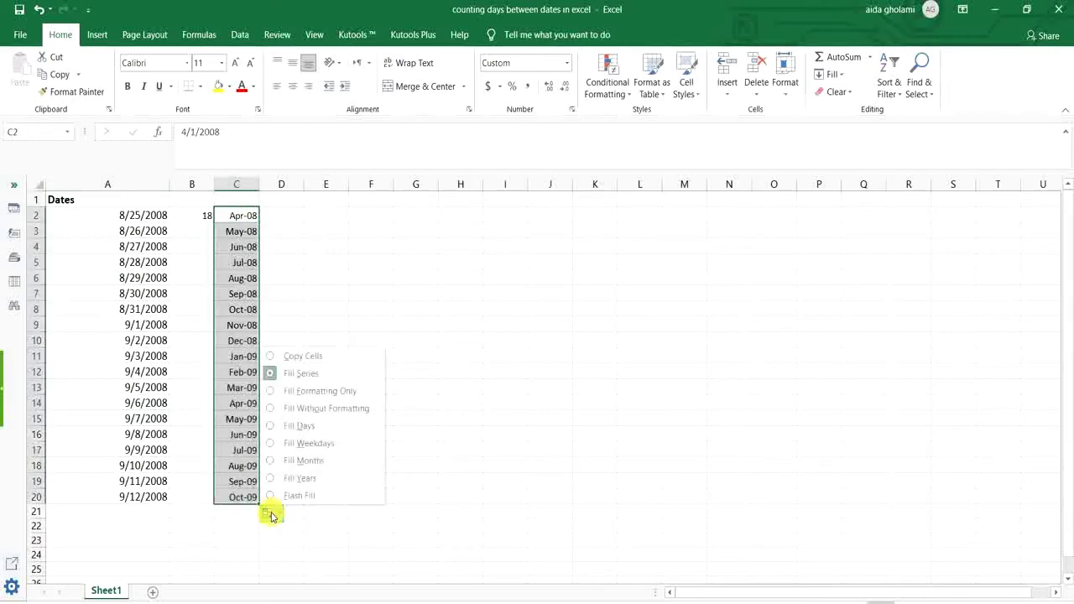
left_click(279, 460)
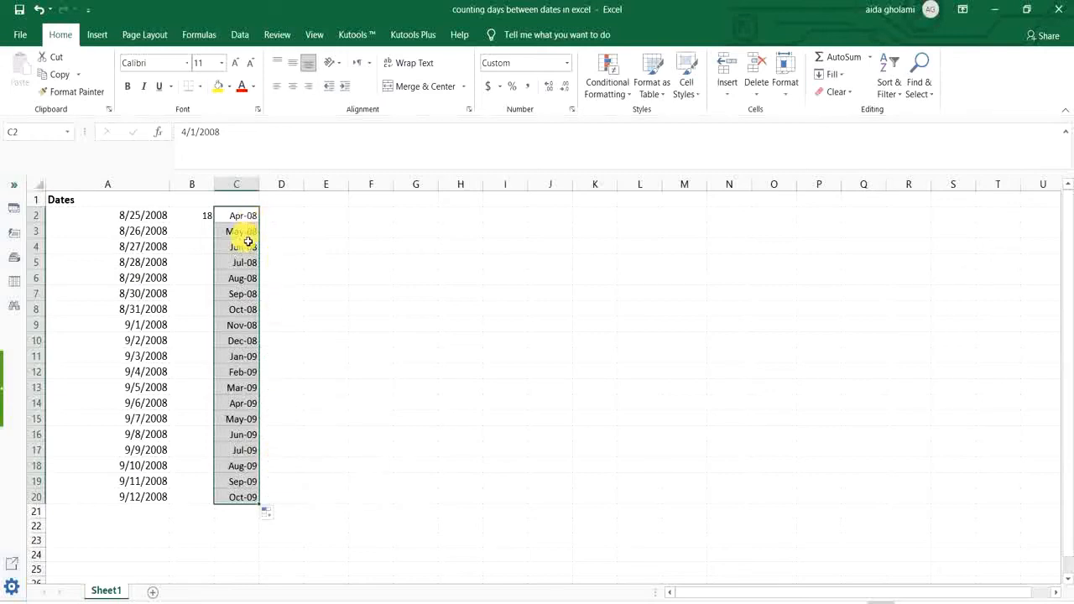
- Review the monthly dates in column C and select D2 for the span formula
left_click(290, 216)
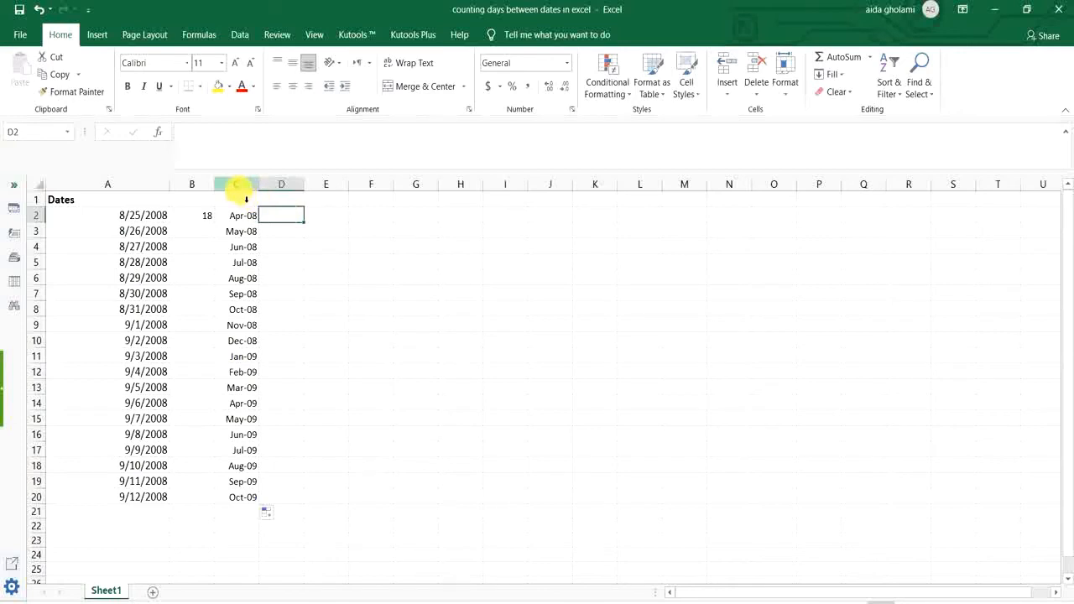
left_click_drag(243, 215, 242, 498)
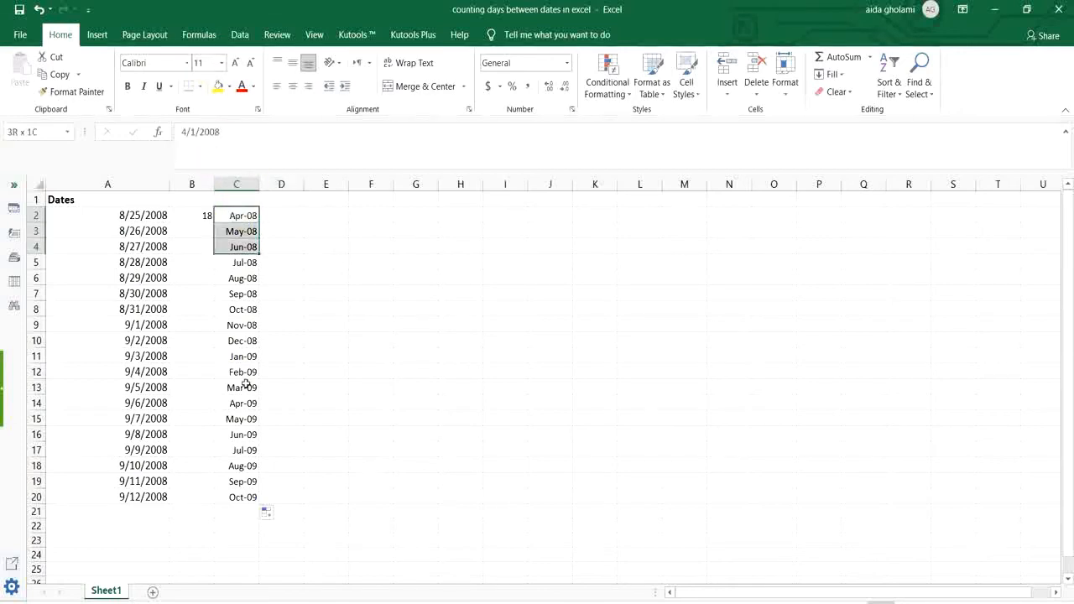
left_click(272, 220)
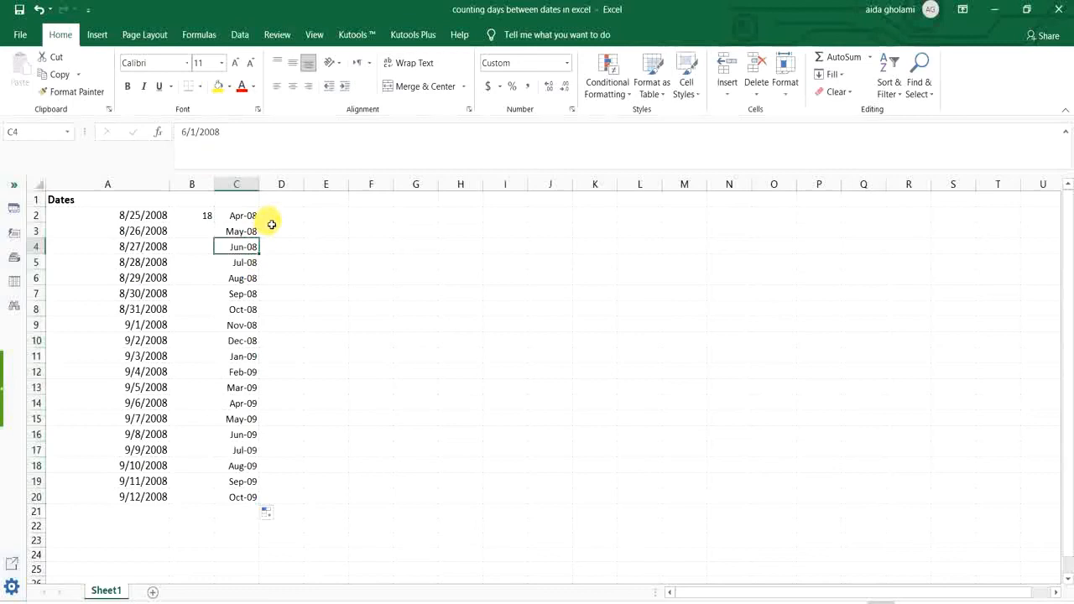
type("=")
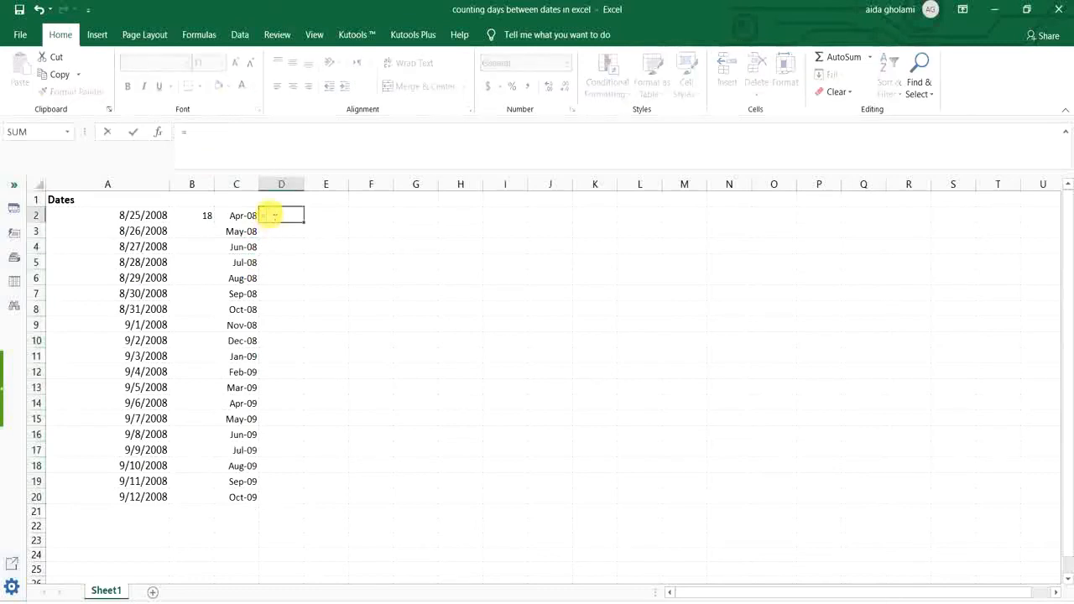
- Enter =C20-C2 in D2 to show 548 days between Apr-08 and Oct-09
left_click(250, 500)
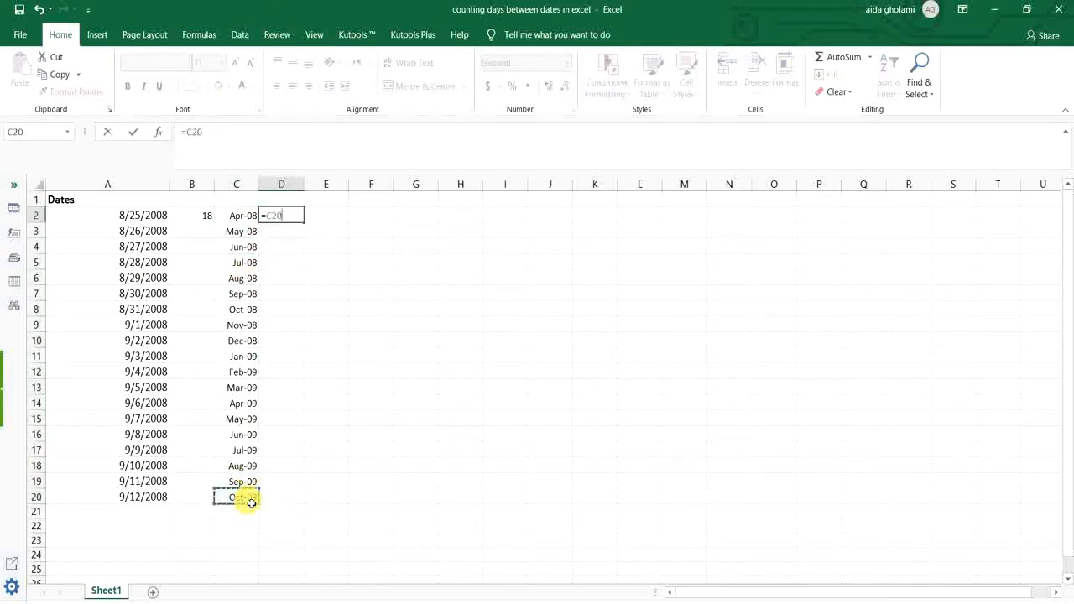
type("-")
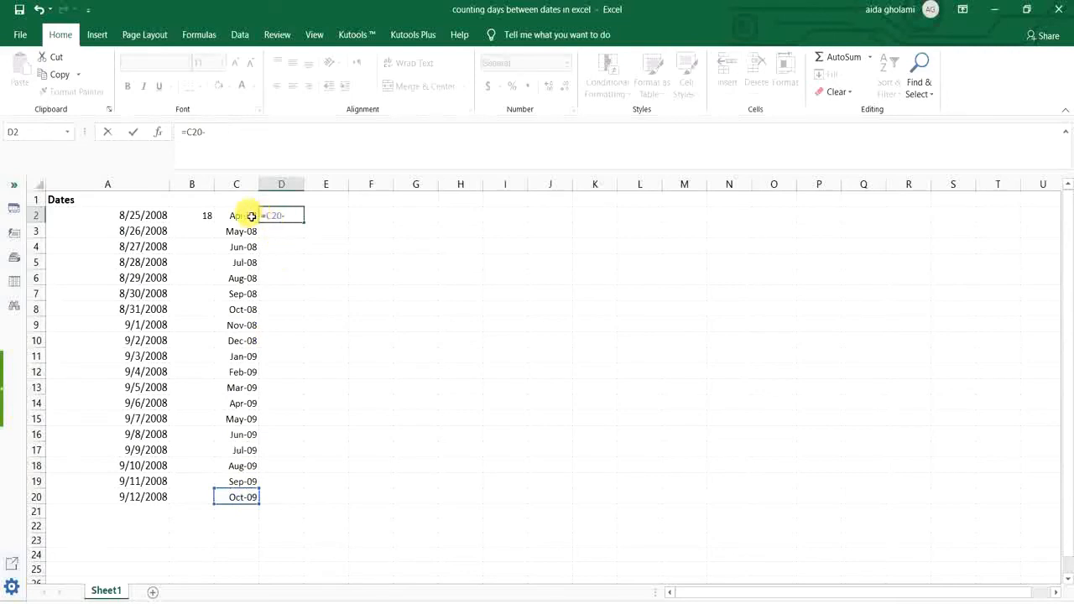
left_click(247, 219)
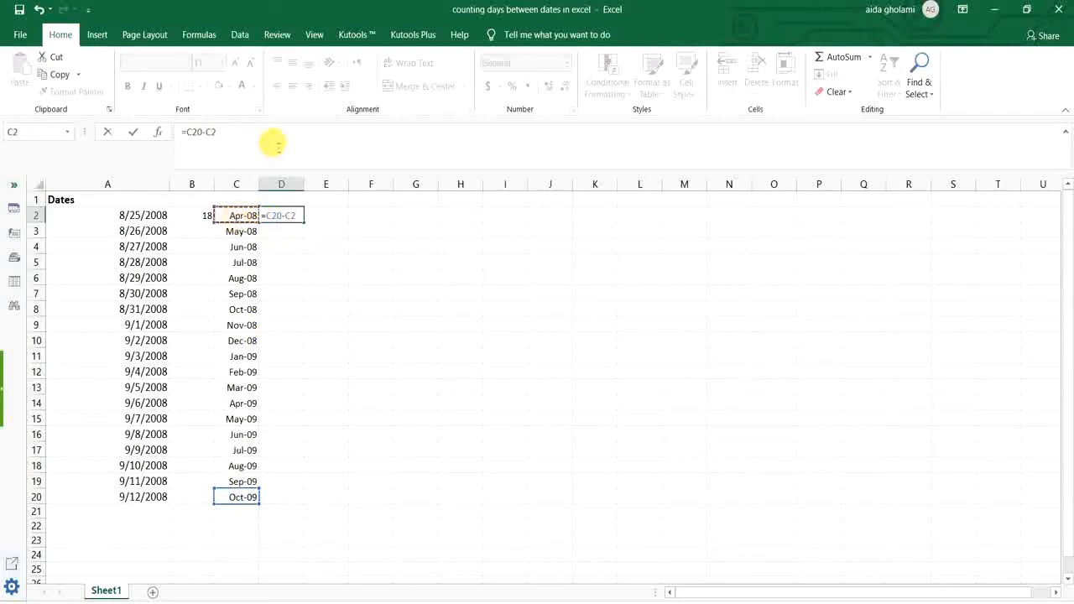
key("Return")
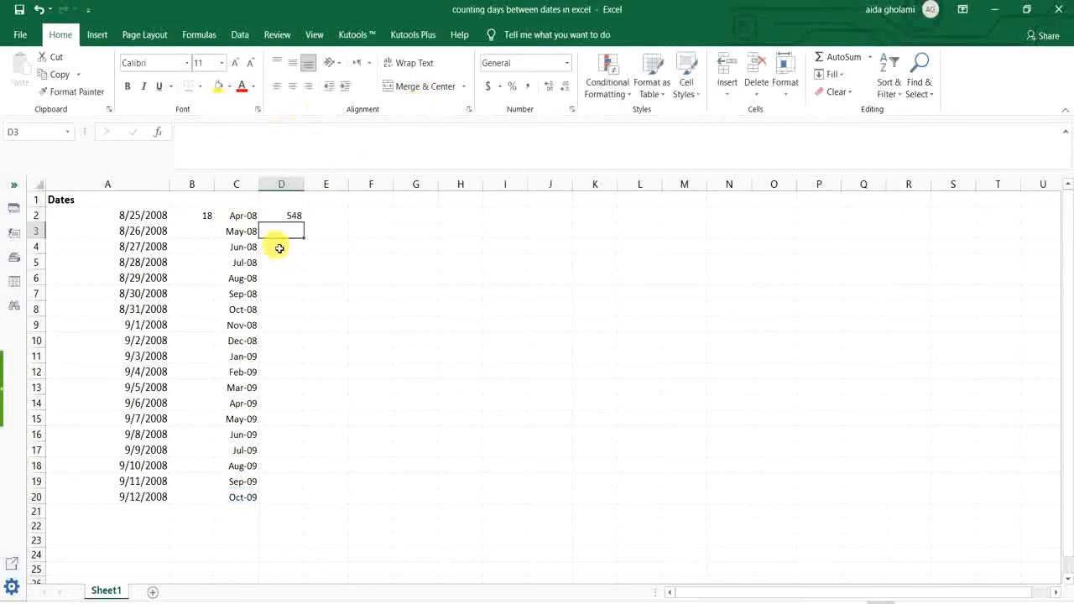
left_click(281, 215)
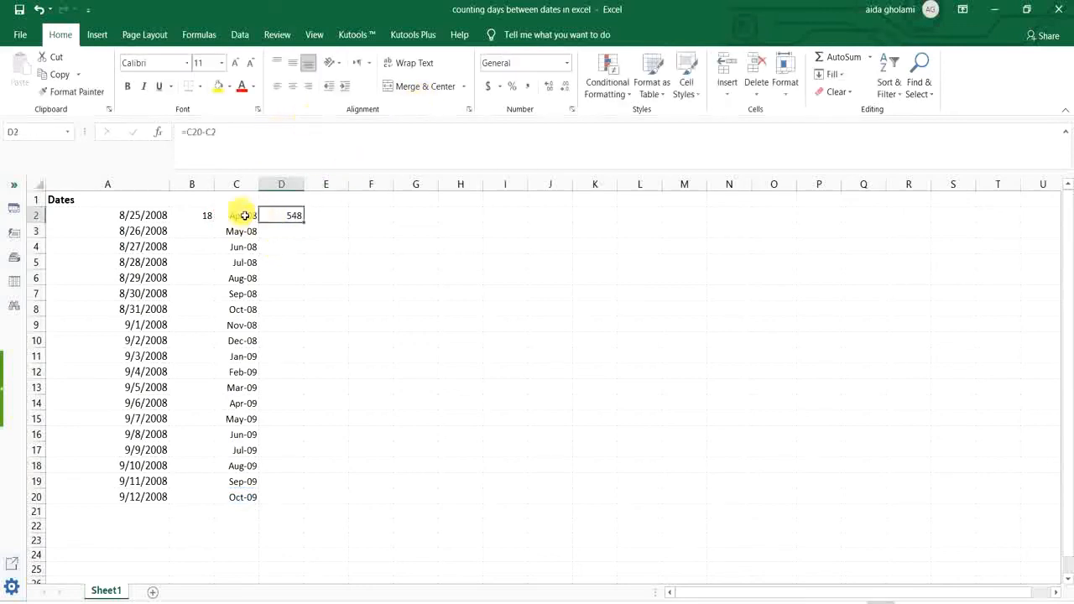
left_click_drag(242, 218, 244, 500)
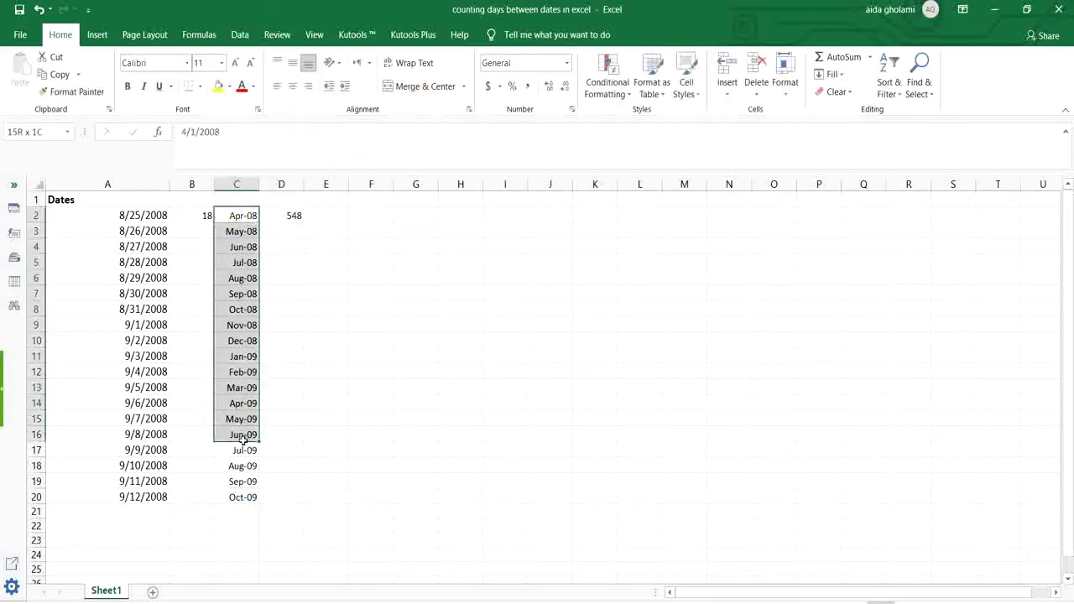
left_click(242, 497)
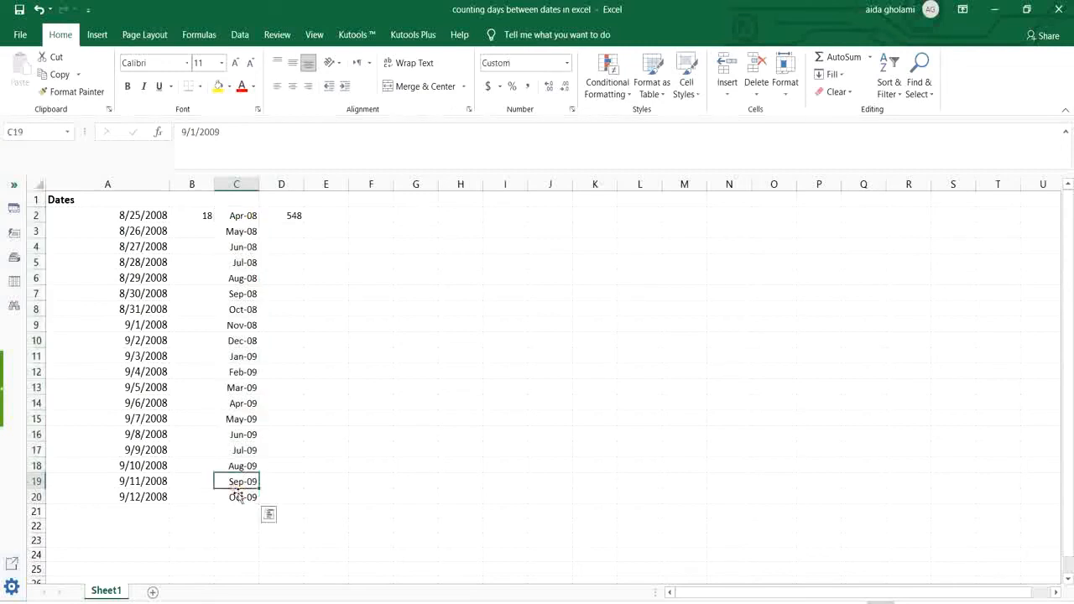
left_click(235, 212)
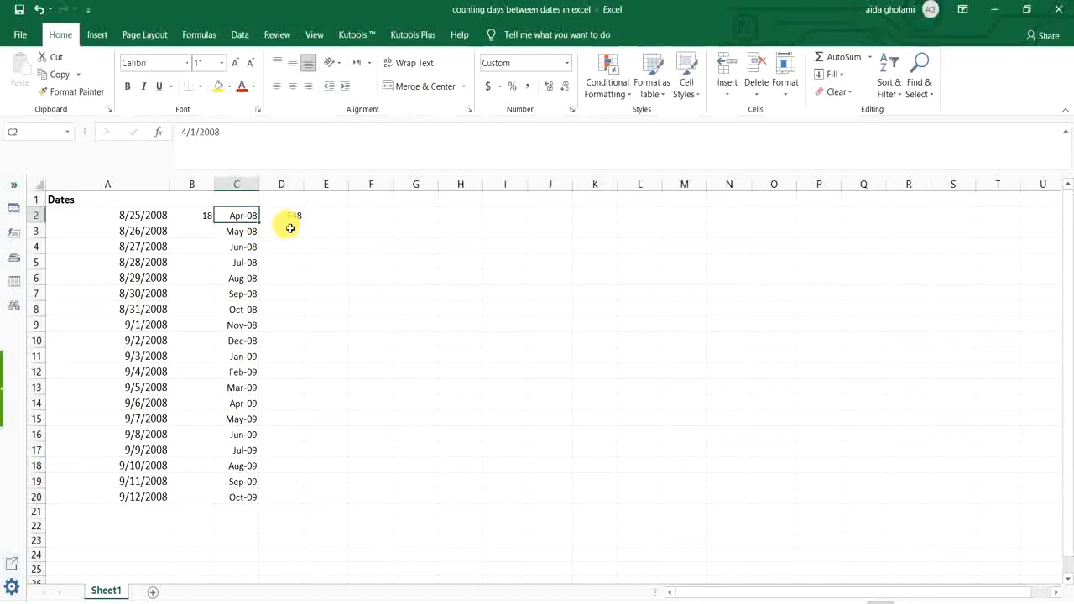
type("0")
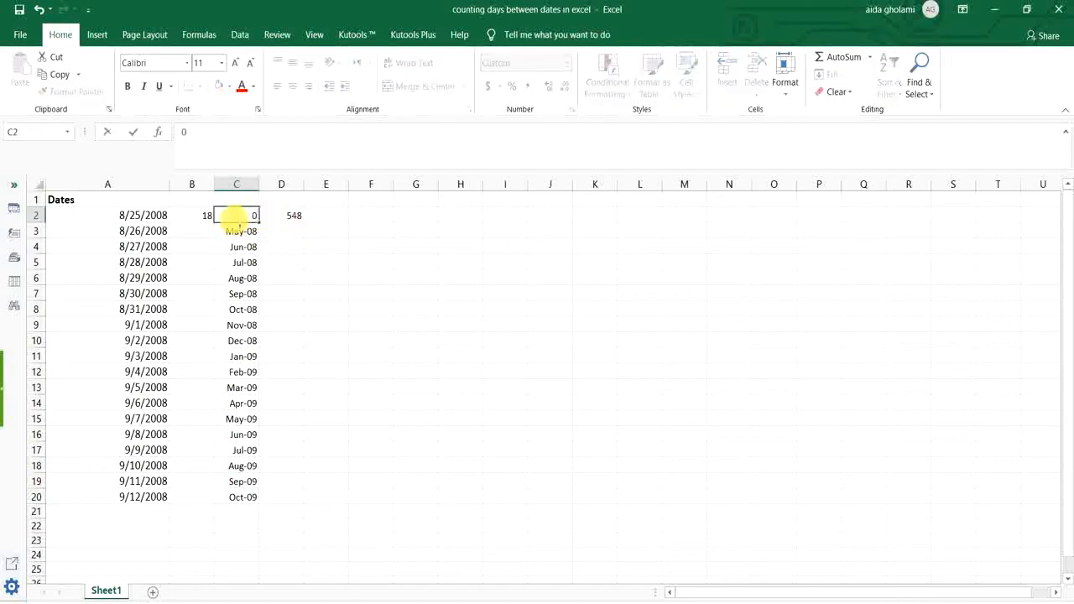
key("Escape")
key("Return")
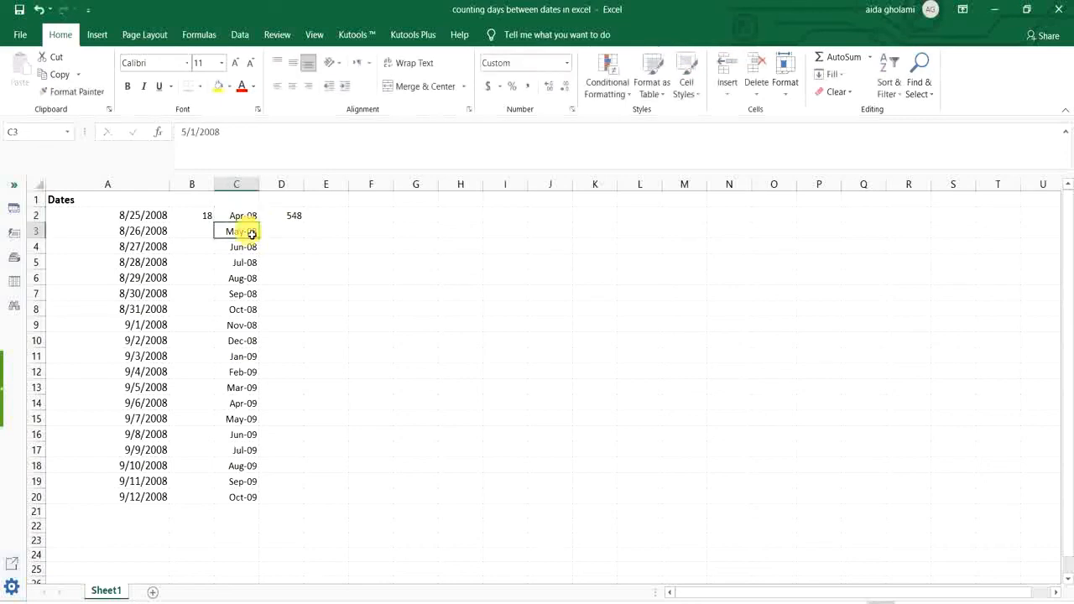